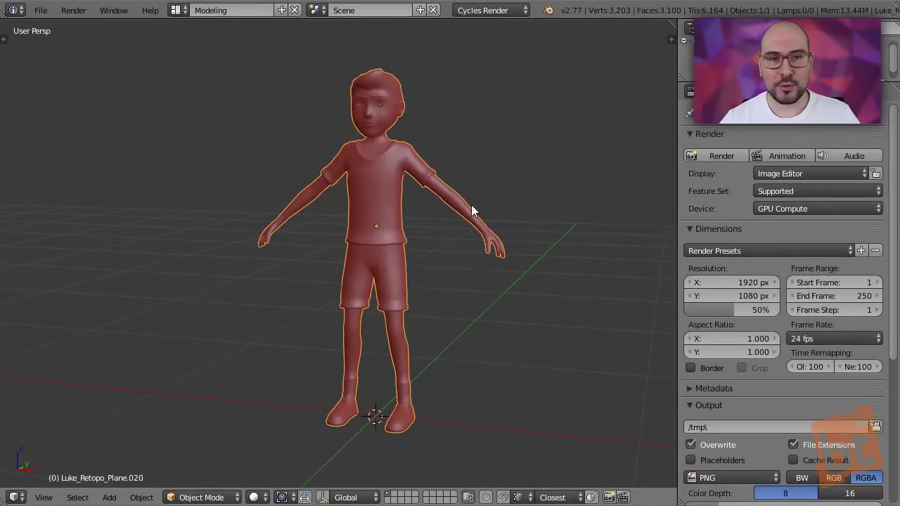
Duplicate the boy character, place the copy beside it along the global X axis and enter Edit Mode on the copy.
middle_drag(473, 208, 344, 207)
key(g)
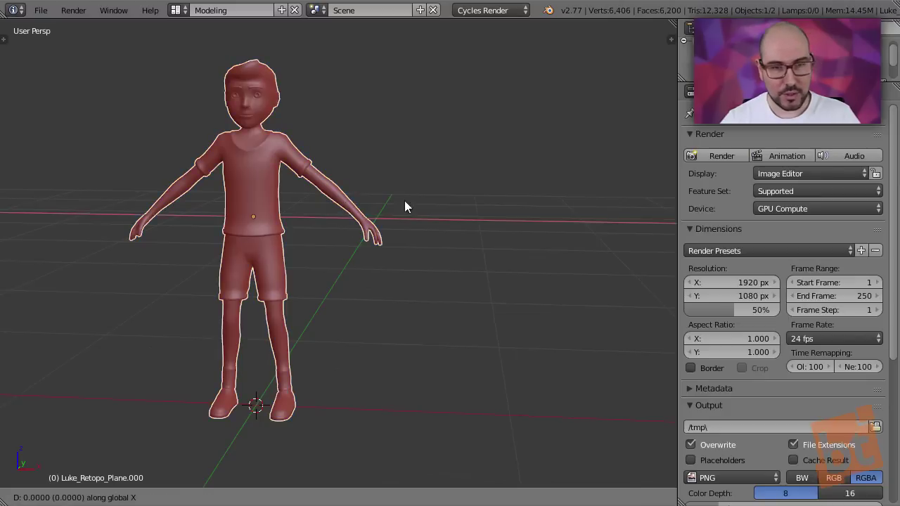
click(503, 260)
key(Tab)
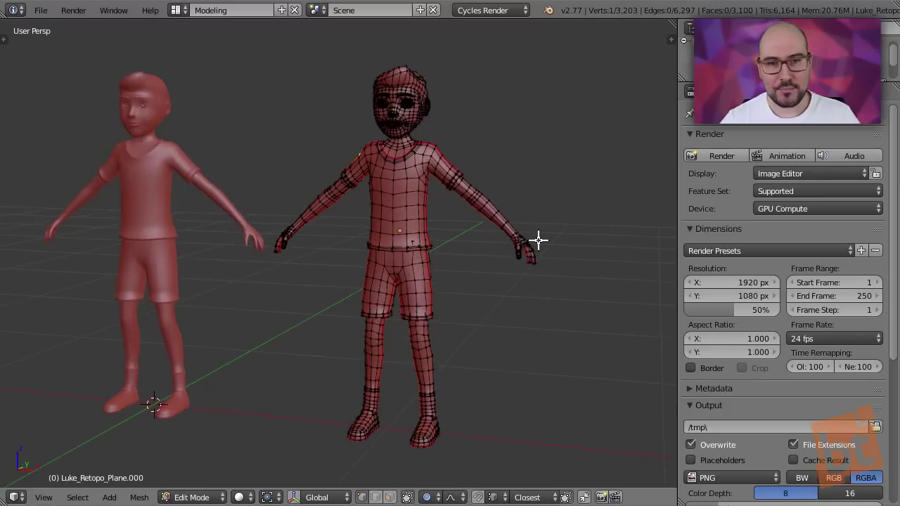
Lasso-select the vertices of one hand on the duplicate in wireframe shading and set the proportional editing mode.
scroll(534, 239, up, 4)
ctrl+click(540, 196)
key(z)
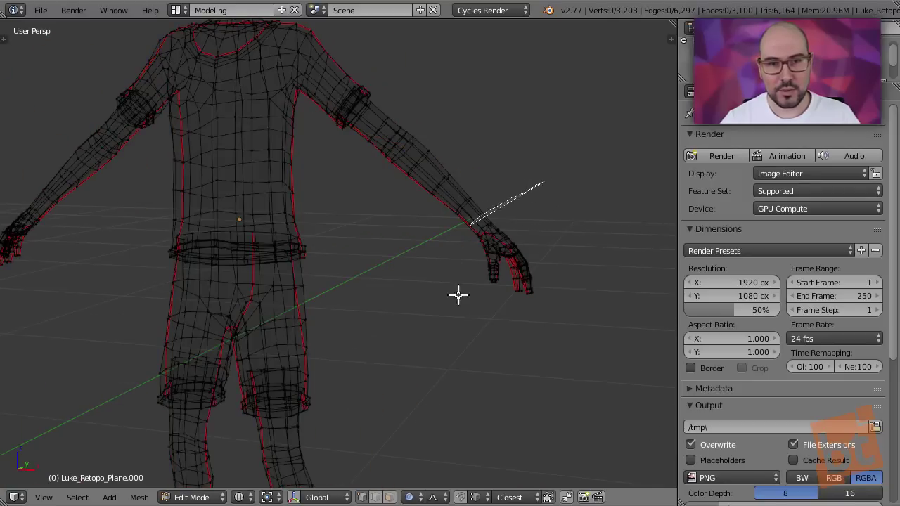
key(l)
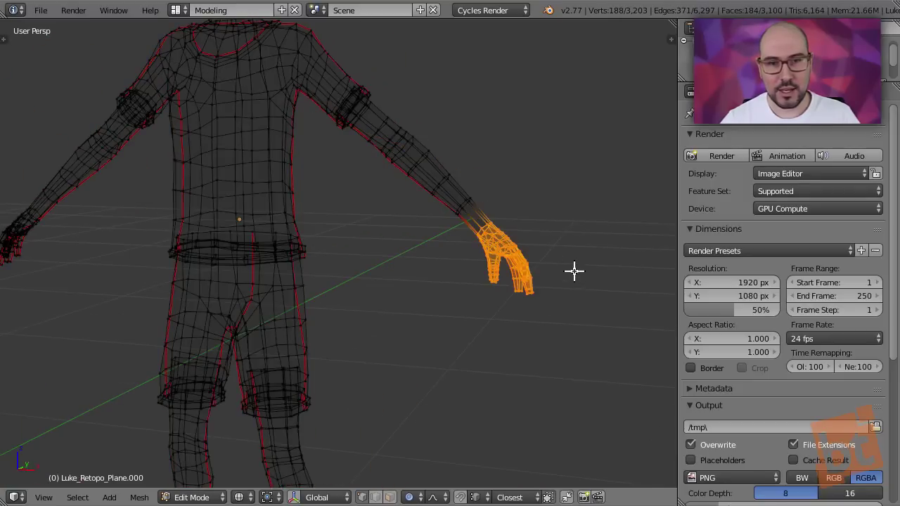
click(415, 498)
click(451, 467)
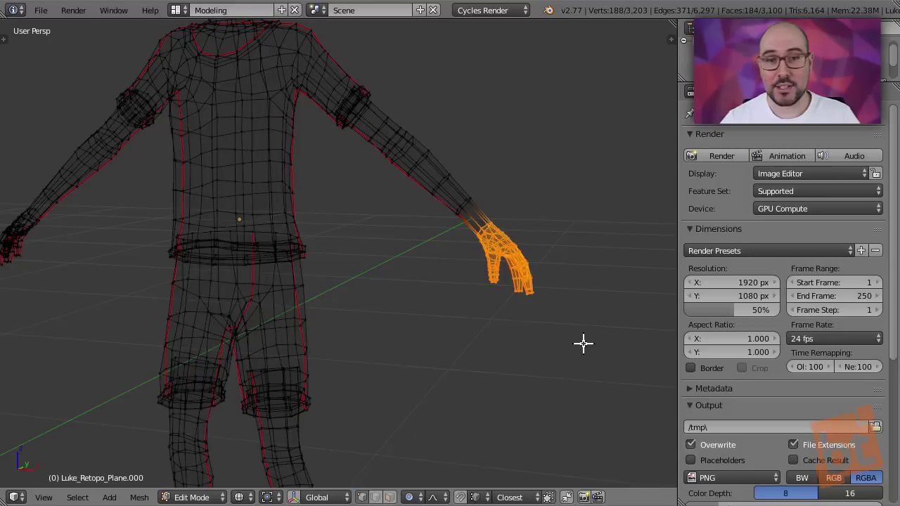
Move and scale up the selected hand with proportional editing to make it visibly larger.
key(g)
click(593, 370)
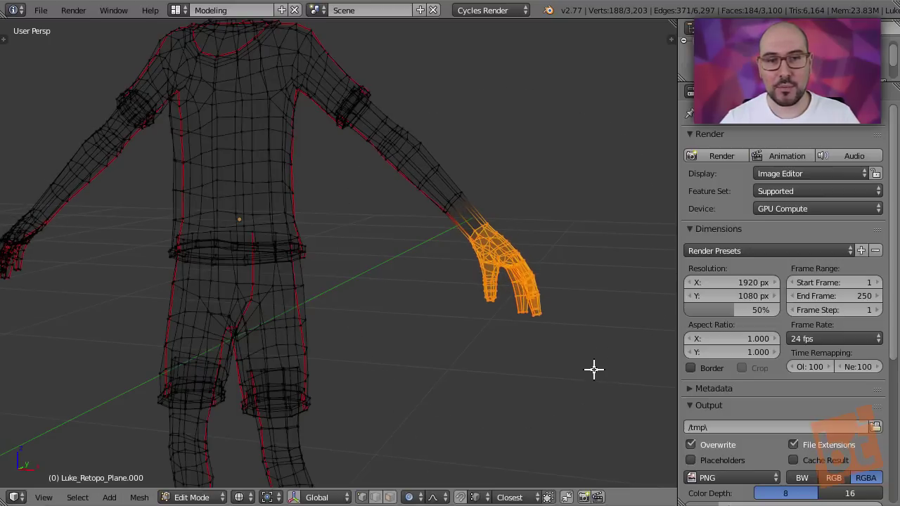
key(s)
click(608, 389)
key(g)
click(601, 372)
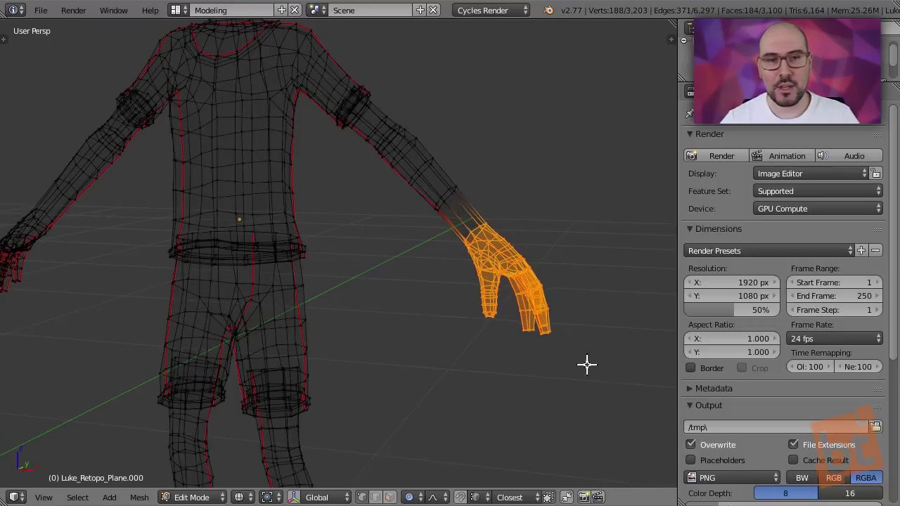
Return to Object Mode with solid shading and delete the duplicate with the enlarged hands.
key(Tab)
scroll(483, 294, down, 3)
key(z)
middle_drag(382, 305, 504, 200)
key(Delete)
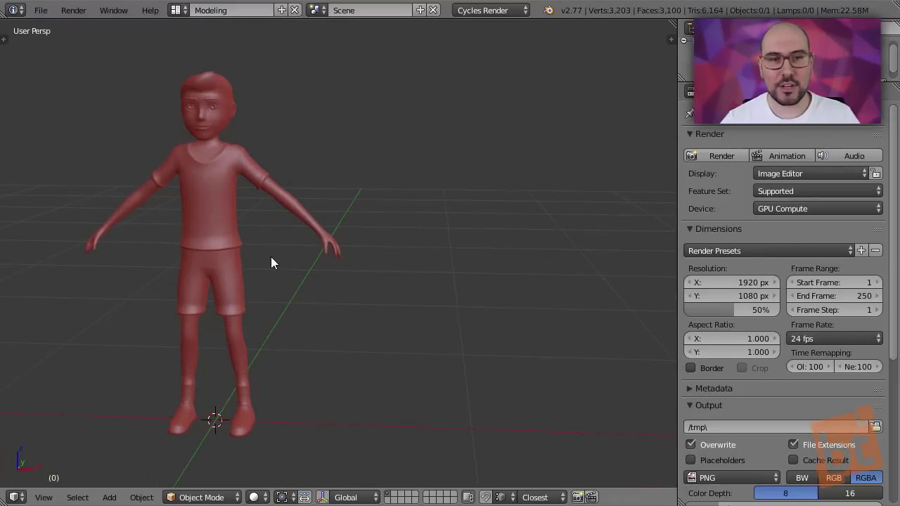
Select the remaining boy character and show its mesh data properties.
shift+middle_drag(272, 260, 401, 261)
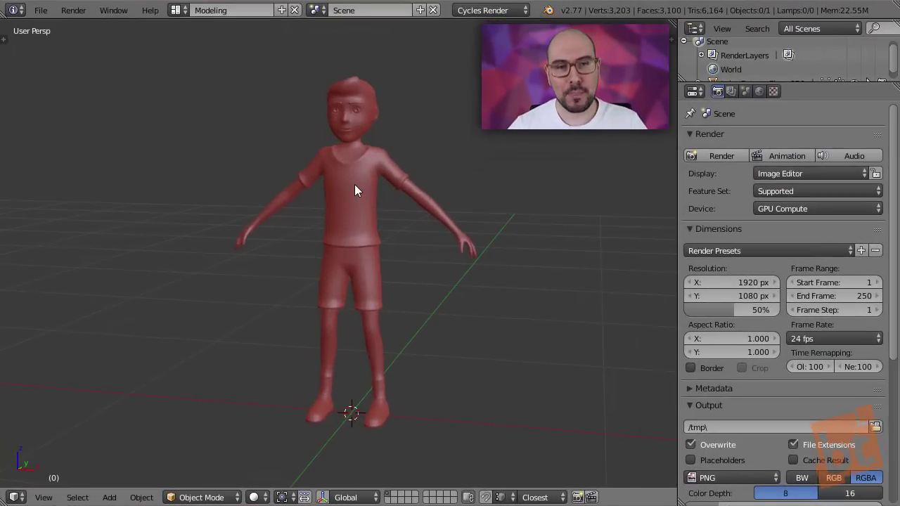
right_click(354, 184)
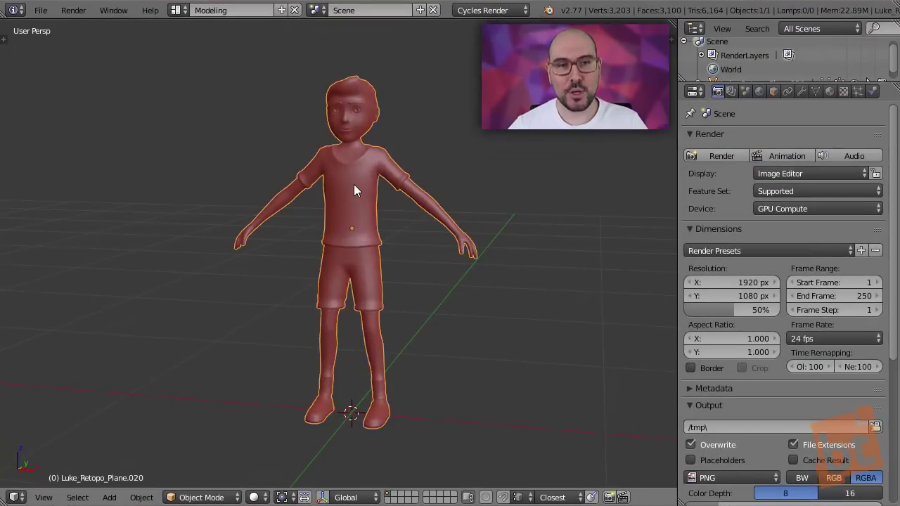
middle_drag(353, 184, 325, 248)
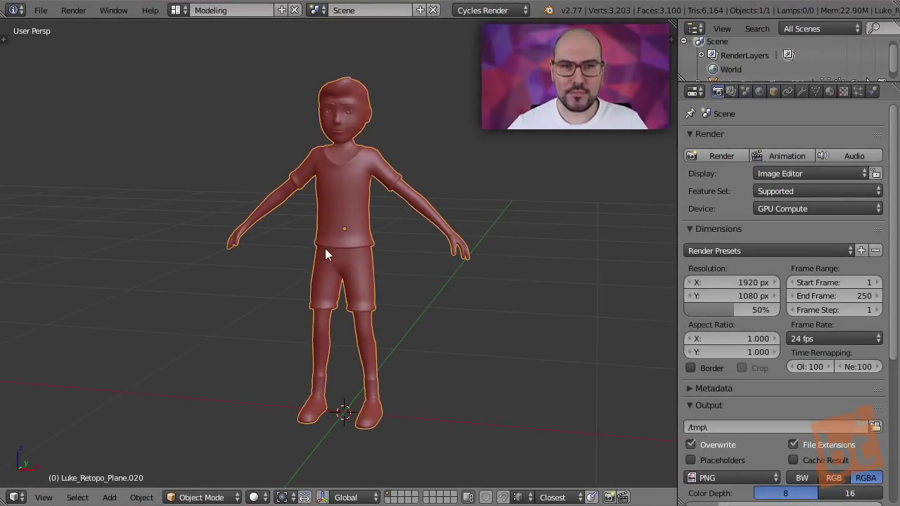
click(815, 91)
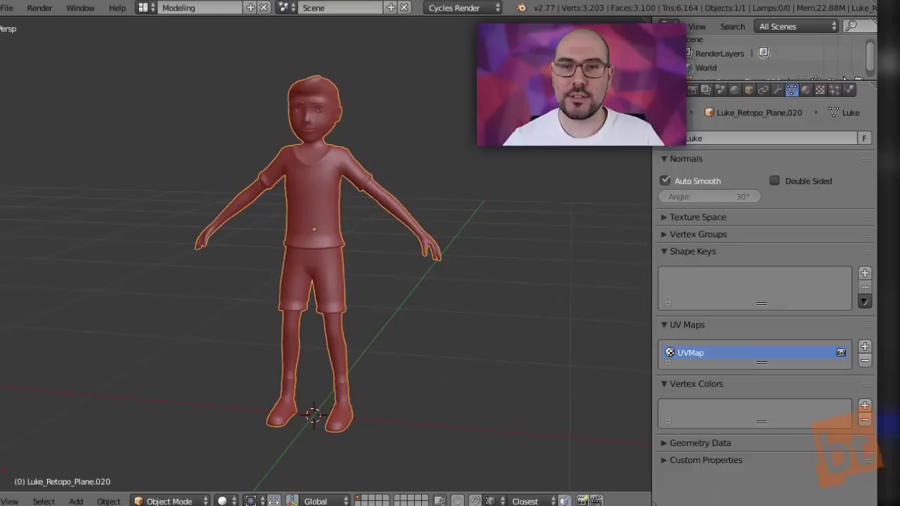
Review the list of available mesh datablocks and assign a fake user to the Luke mesh.
click(222, 126)
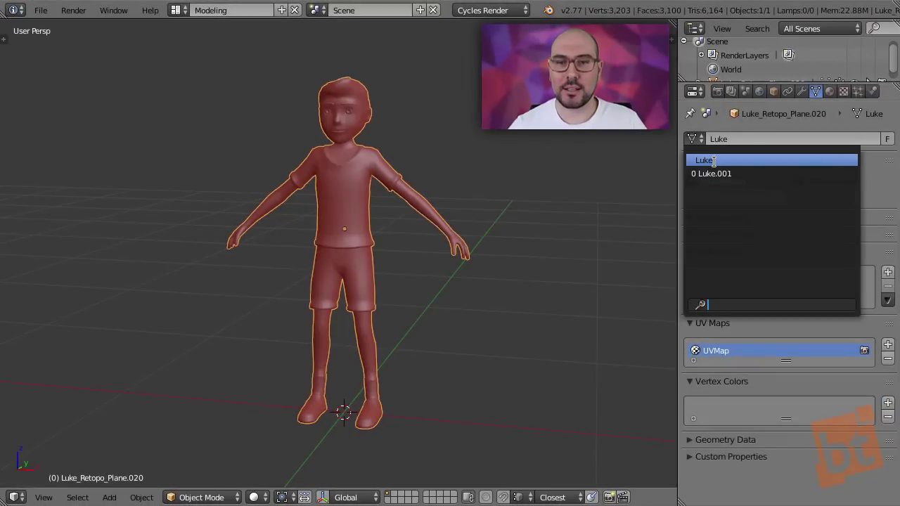
click(701, 143)
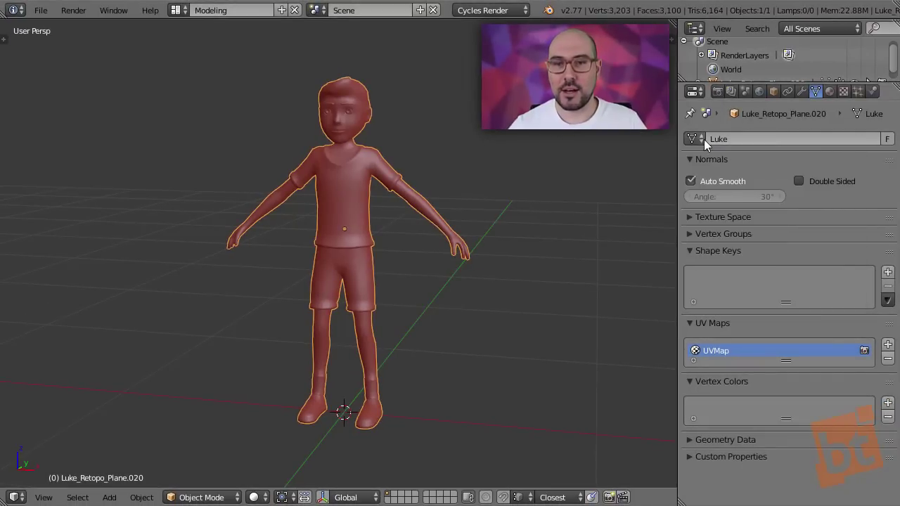
click(702, 140)
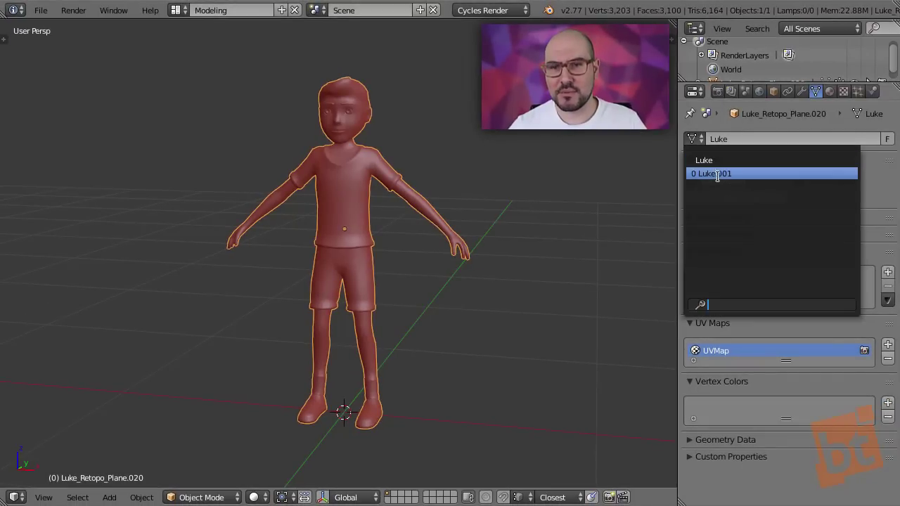
click(704, 139)
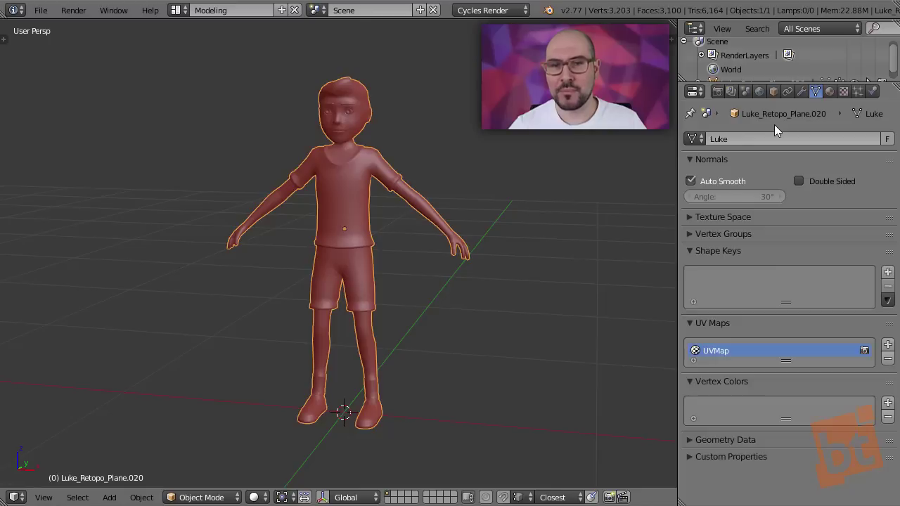
click(697, 139)
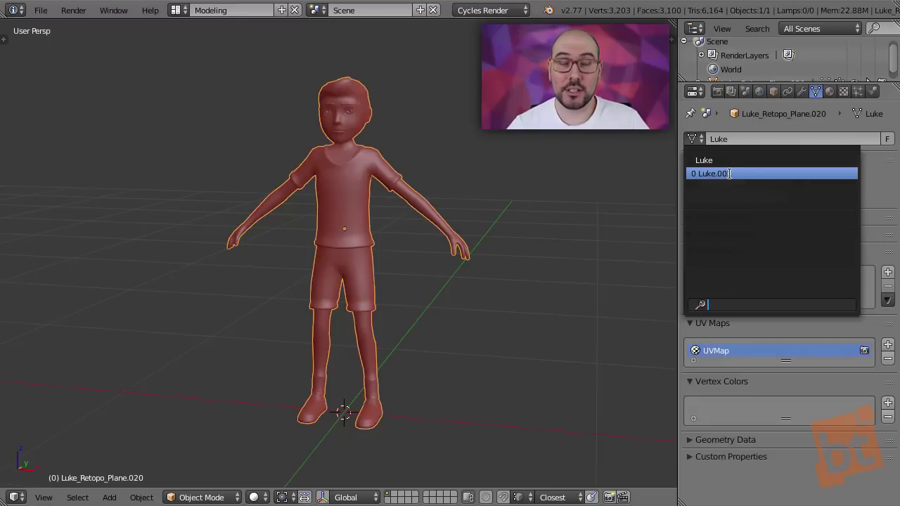
click(703, 138)
click(704, 138)
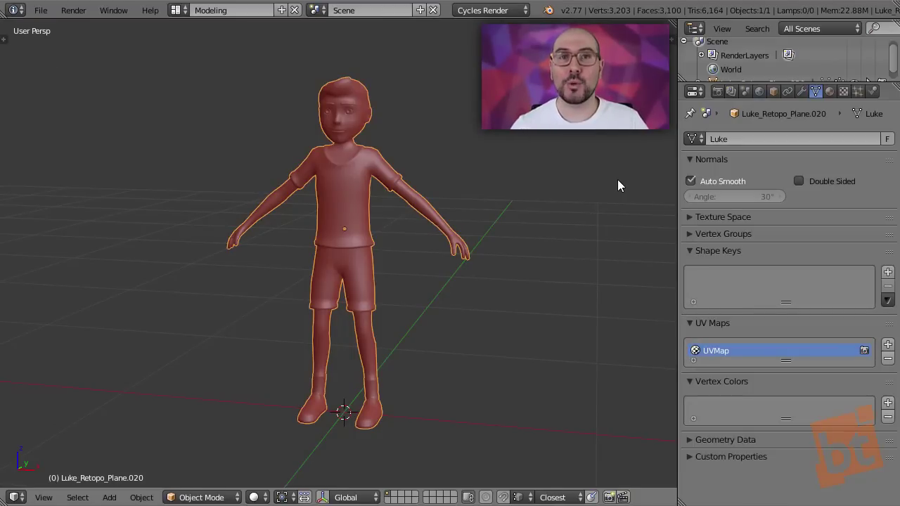
click(889, 144)
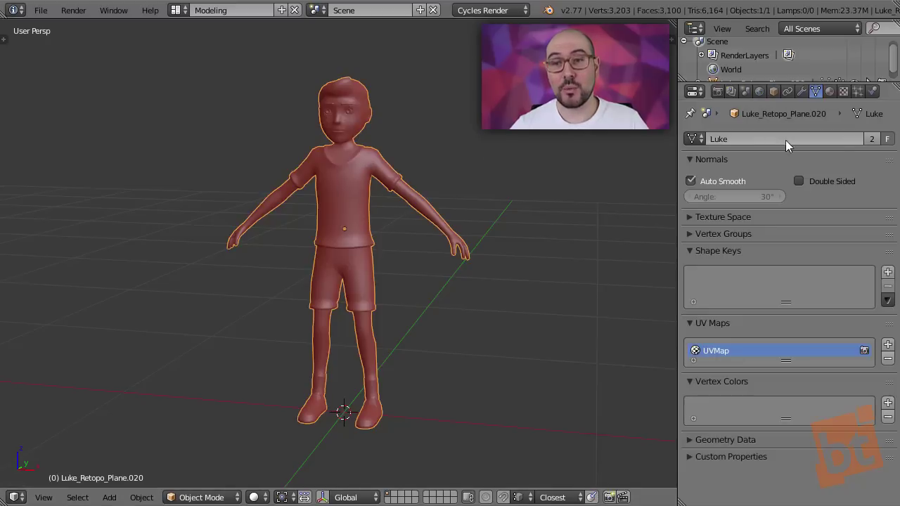
Swap the character's mesh data to Luke.001 and back to Luke.
click(695, 139)
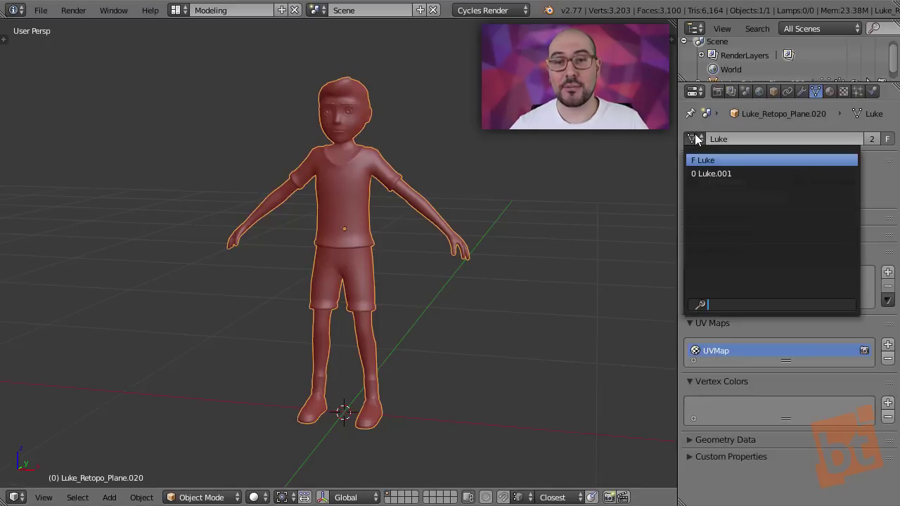
click(710, 173)
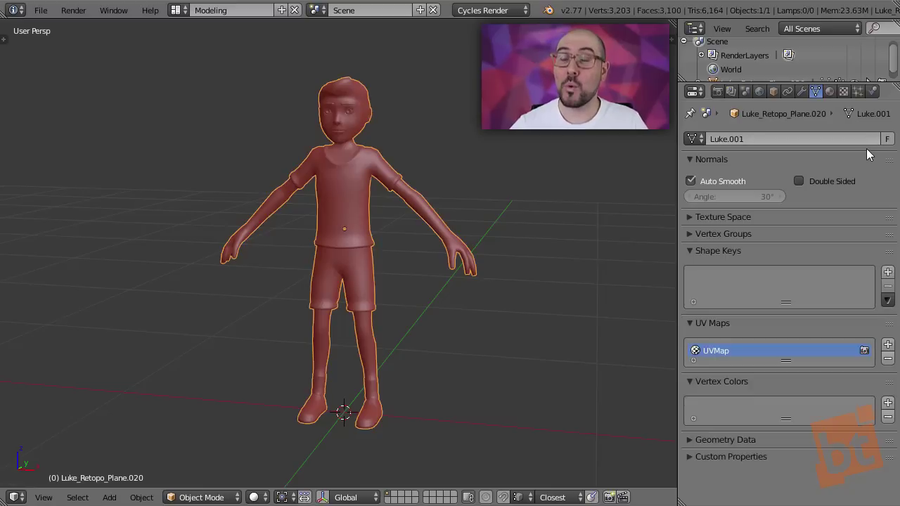
click(693, 139)
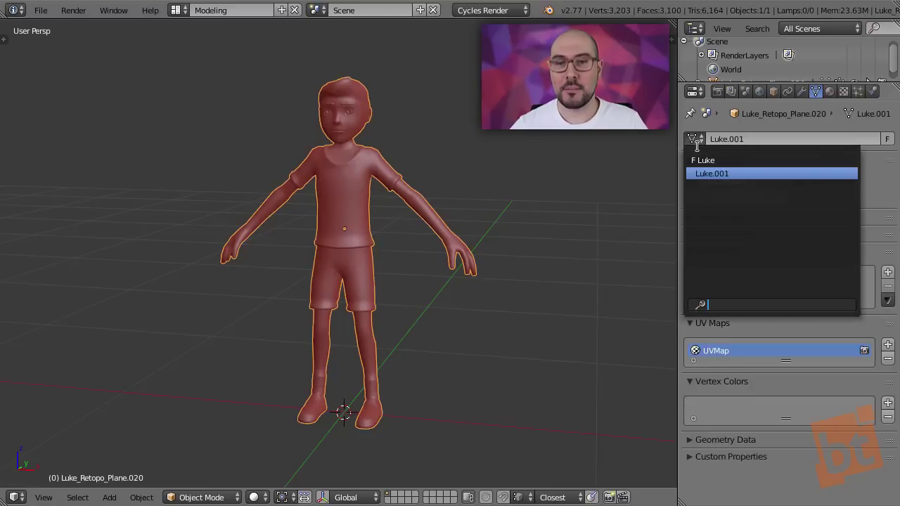
click(732, 160)
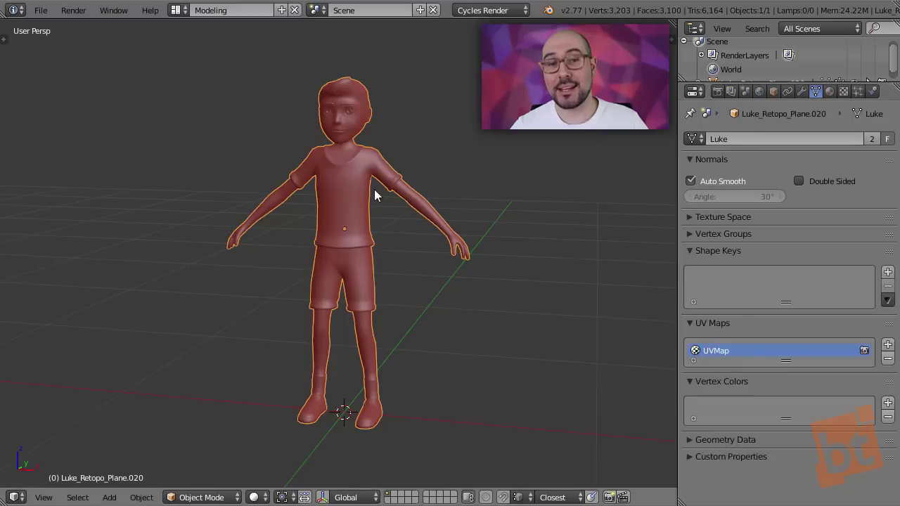
Create a linked duplicate of the character about 1.19 units away along the X axis and check its transform values.
ctrl+scroll(377, 209, down, 5)
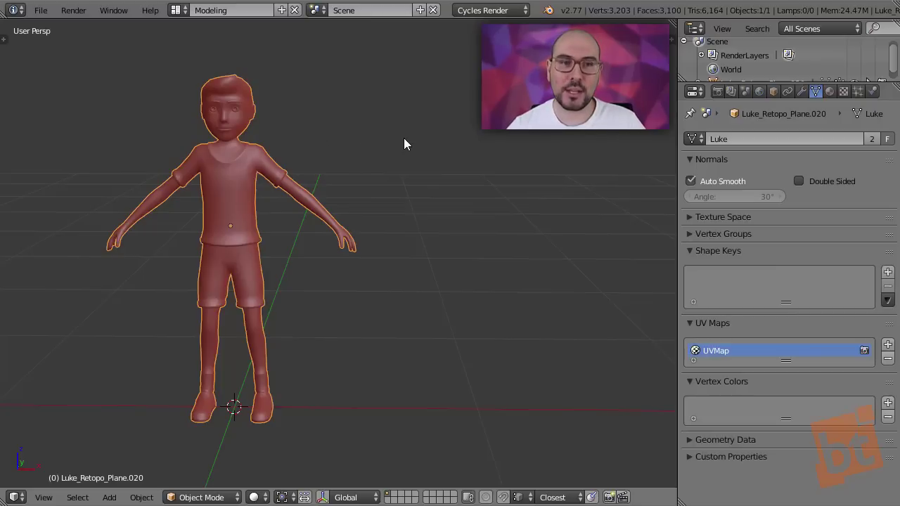
key(shift+d)
key(x)
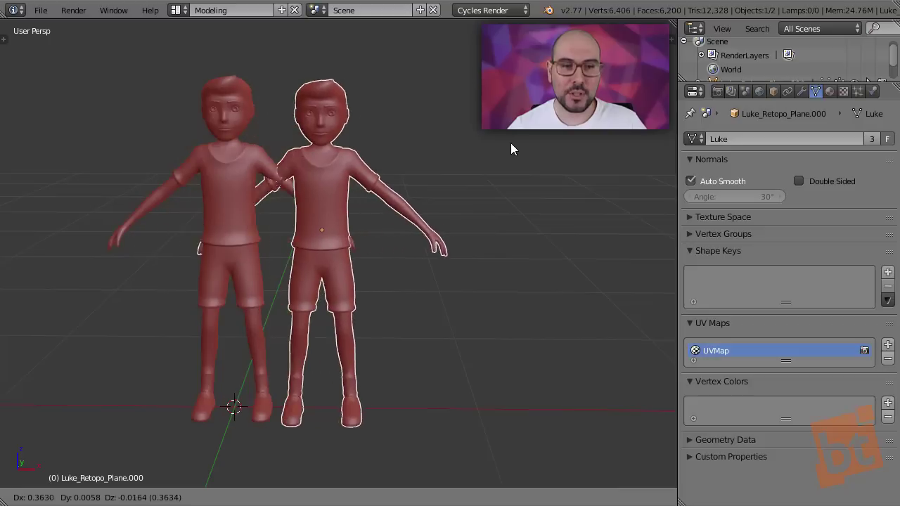
click(231, 155)
middle_drag(231, 155, 370, 245)
key(n)
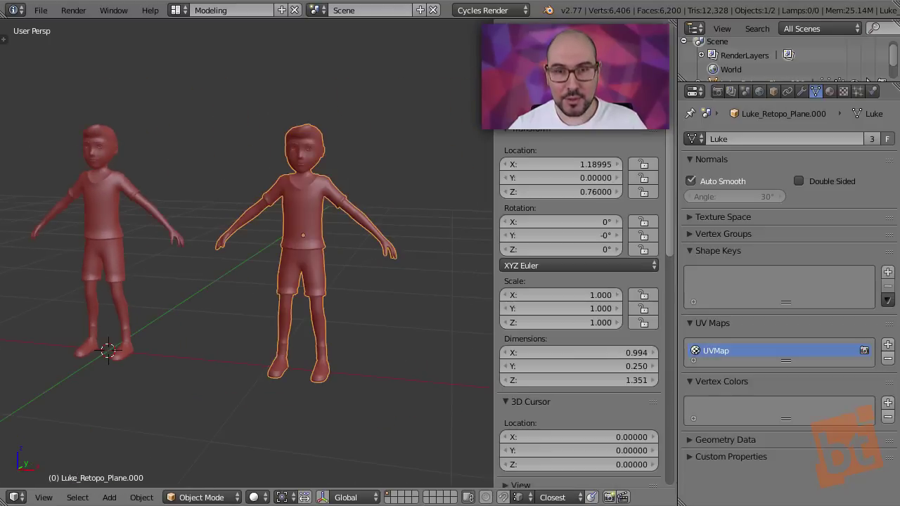
key(n)
Try moving a shoulder vertex of the linked duplicate with proportional editing in Edit Mode, and delete the duplicate.
right_click(397, 160)
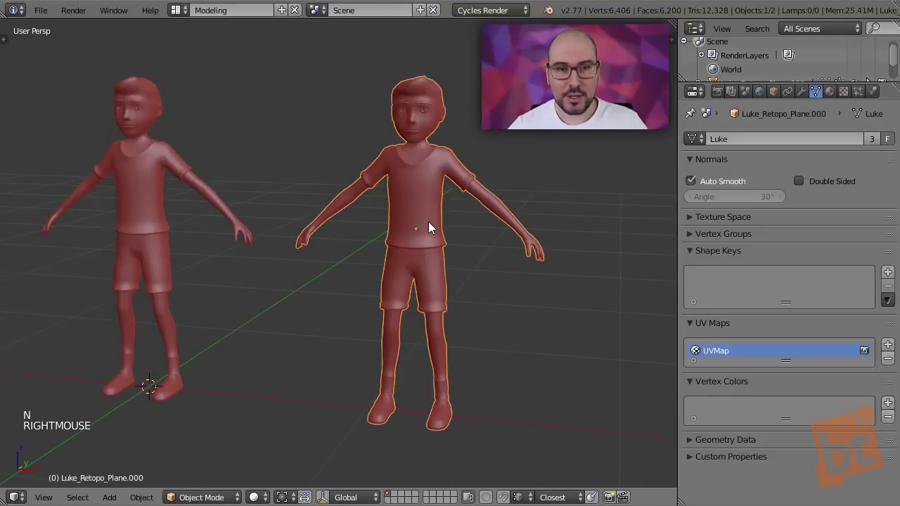
shift+middle_drag(428, 221, 491, 259)
key(Tab)
shift+middle_drag(492, 259, 449, 210)
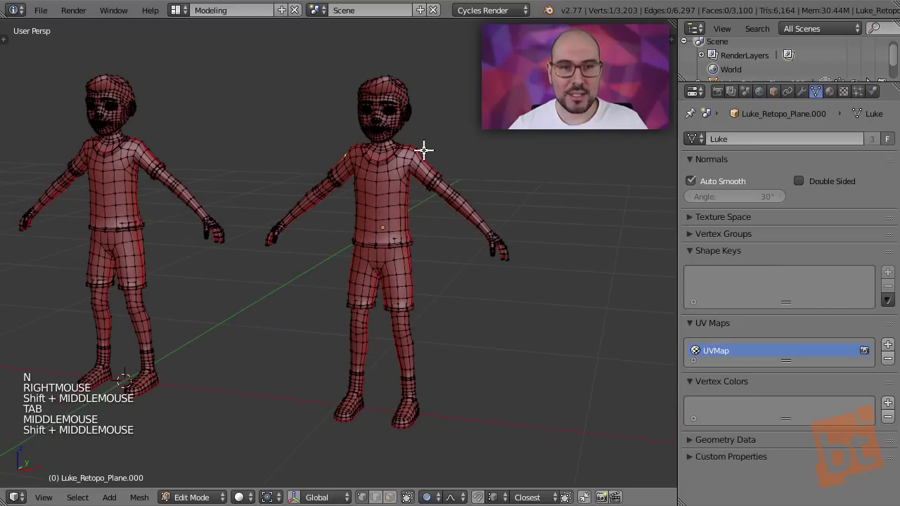
key(g)
key(g)
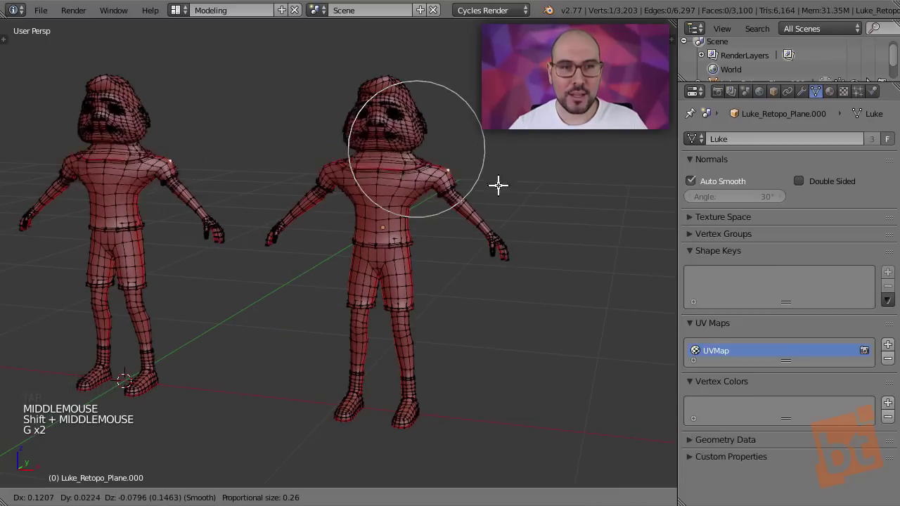
key(Tab)
key(x)
click(384, 176)
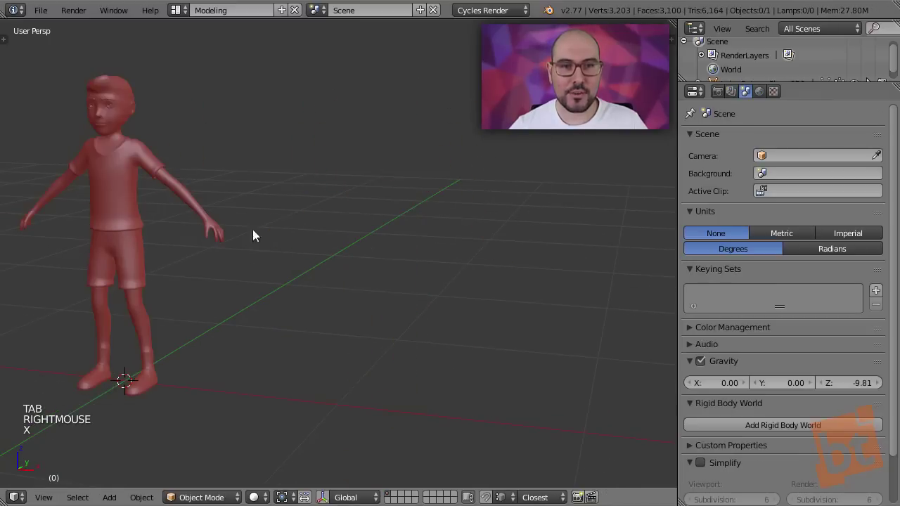
Make the original character's mesh data single-user and rename the new mesh datablock Luke02.
middle_drag(252, 229, 333, 190)
right_click(334, 183)
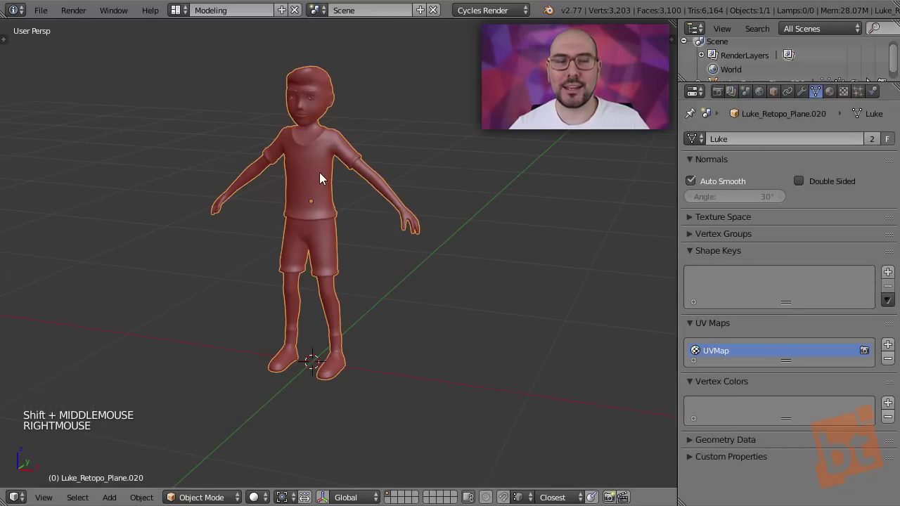
click(872, 139)
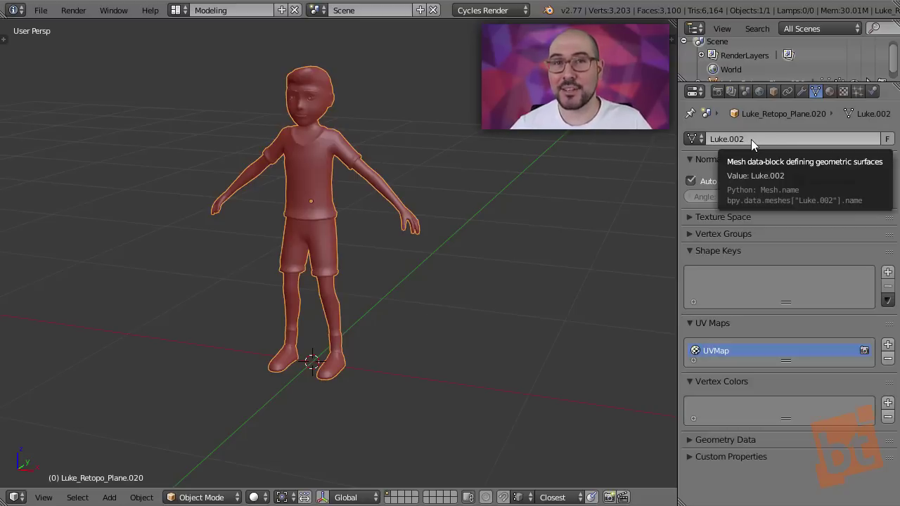
click(730, 140)
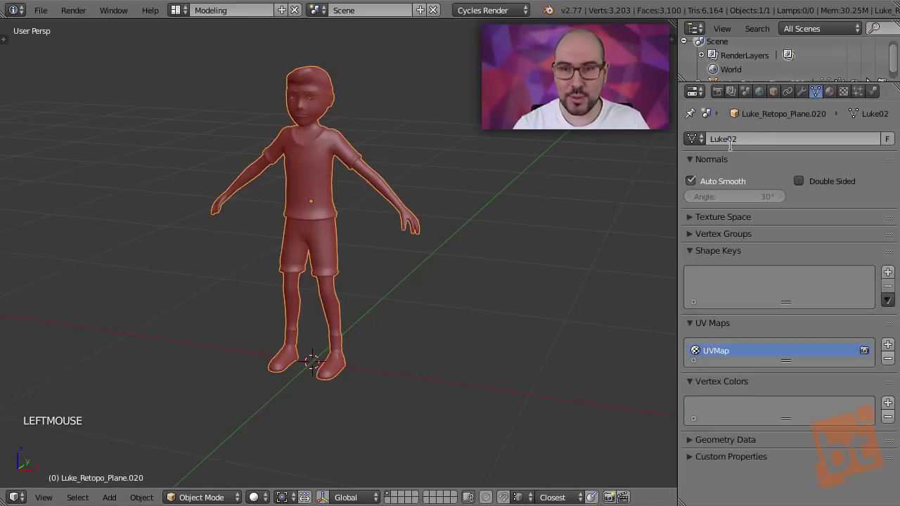
In Edit Mode with wireframe display, scale the Luke02 mesh's head down to about 0.74 with proportional editing and lower it onto the neck.
key(Tab)
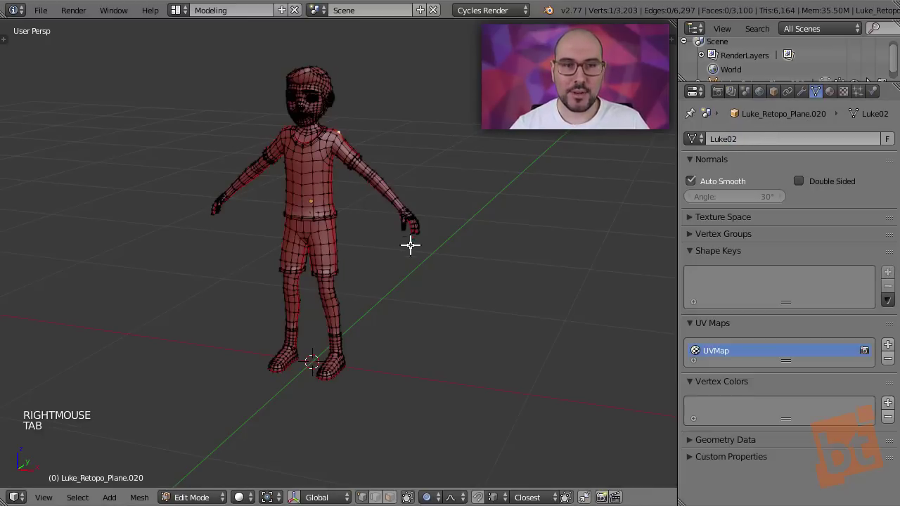
shift+middle_drag(410, 246, 426, 213)
scroll(373, 231, up, 4)
key(a)
shift+middle_drag(373, 232, 422, 216)
key(z)
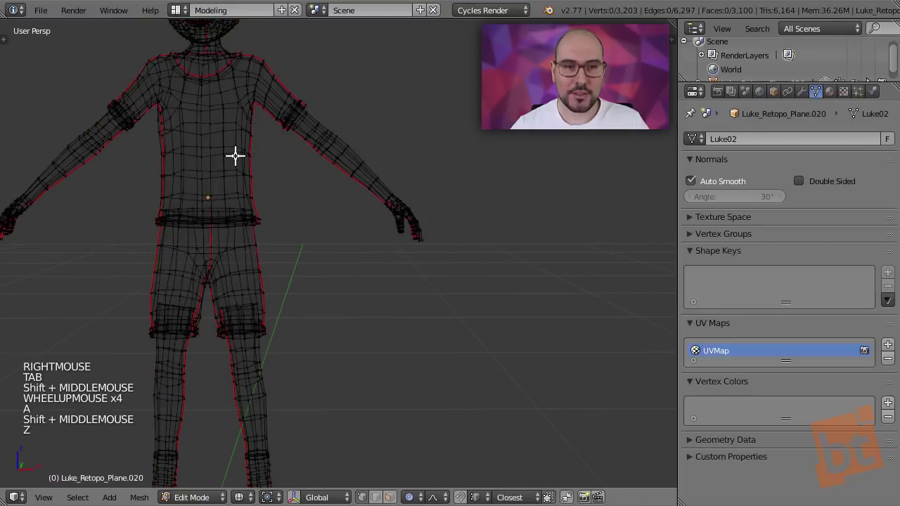
mouse_move(235, 156)
middle_down()
mouse_move(327, 263)
mouse_move(313, 204)
middle_up()
mouse_move(377, 64)
ctrl+mouse_down()
mouse_move(185, 174)
mouse_move(342, 204)
mouse_move(373, 149)
ctrl+mouse_up()
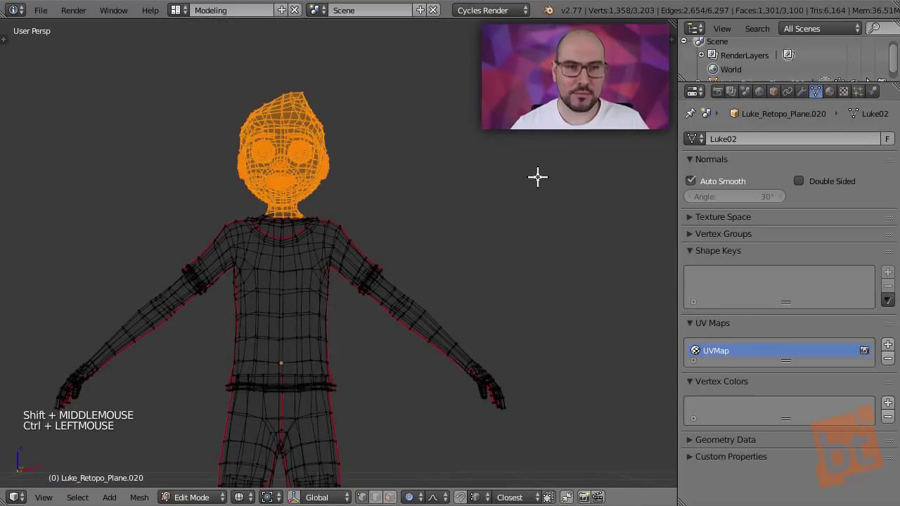
key(s)
scroll(514, 188, up, 5)
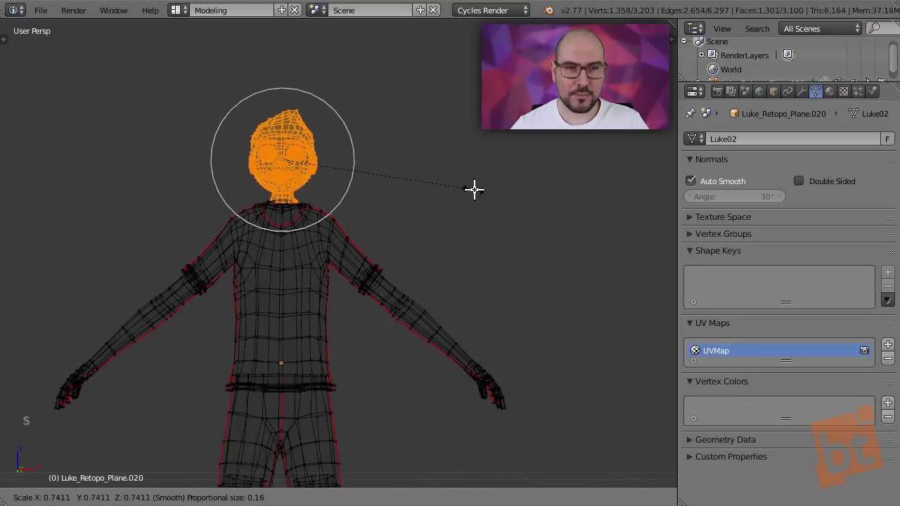
key(g)
click(452, 141)
Enlarge the Luke02 mesh's feet with proportional editing and raise them about 0.022 along the Z axis.
key(a)
mouse_move(401, 235)
middle_down()
mouse_move(359, 85)
mouse_move(370, 241)
middle_up()
scroll(359, 85, down, 2)
mouse_move(409, 327)
ctrl+mouse_down()
mouse_move(446, 378)
mouse_move(448, 345)
ctrl+mouse_up()
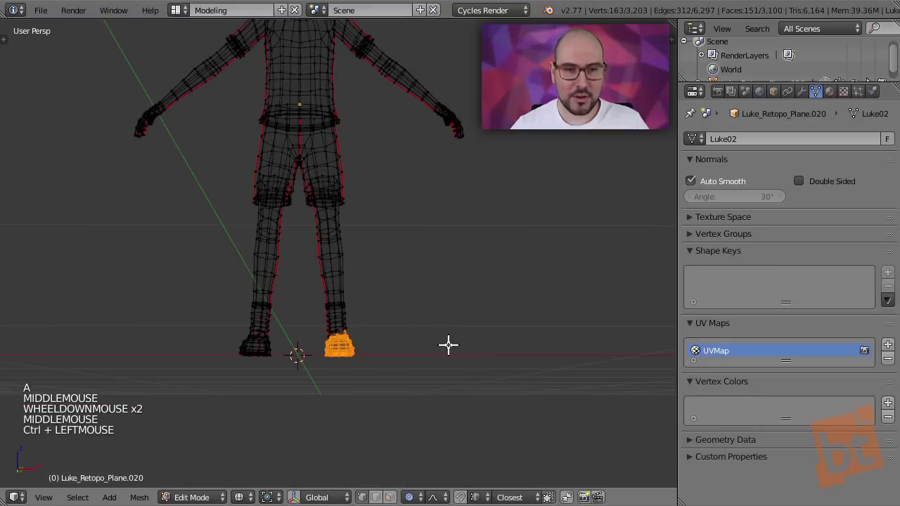
key(s)
click(496, 334)
key(g)
key(z)
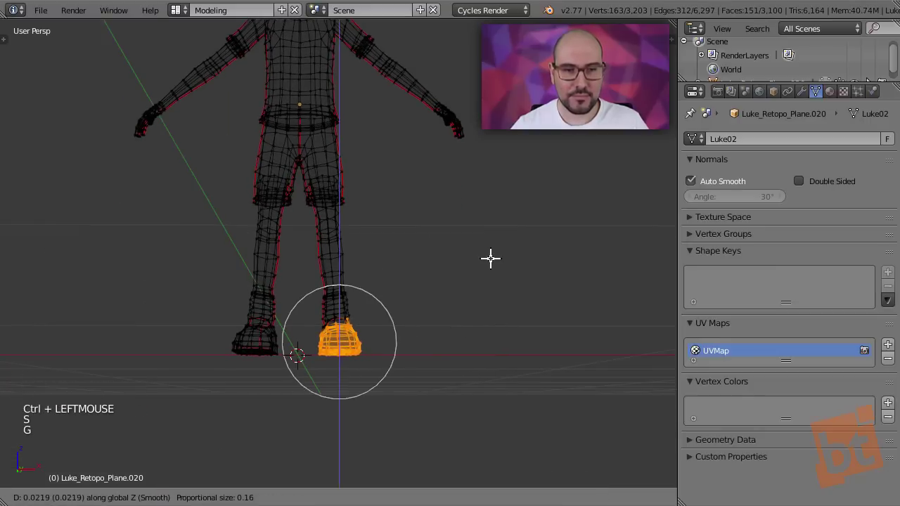
click(490, 258)
Return to Object Mode, deselect the character and restore solid shading to view the big-footed version.
mouse_move(491, 258)
shift+middle_down()
mouse_move(428, 237)
mouse_move(398, 286)
mouse_move(380, 291)
mouse_move(385, 309)
shift+middle_up()
key(Tab)
key(a)
key(a)
scroll(398, 288, down, 2)
key(z)
shift+middle_drag(385, 309, 392, 326)
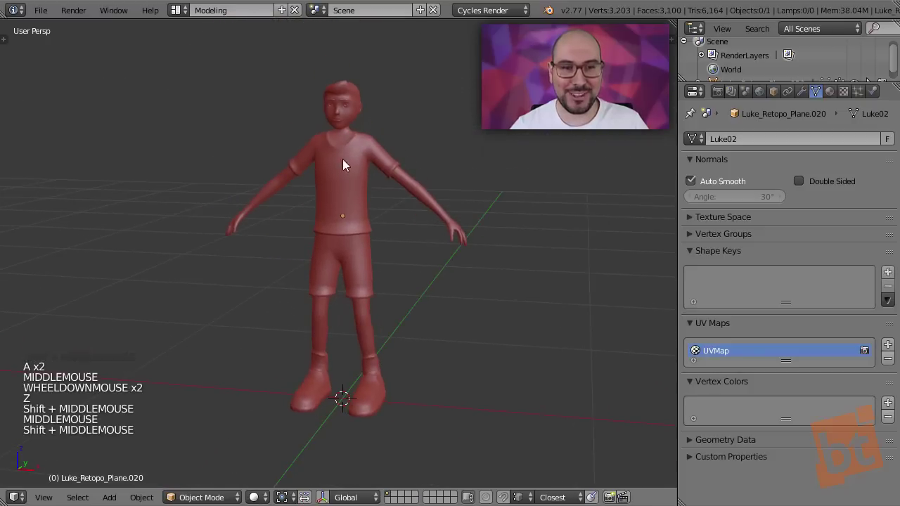
middle_drag(342, 159, 369, 256)
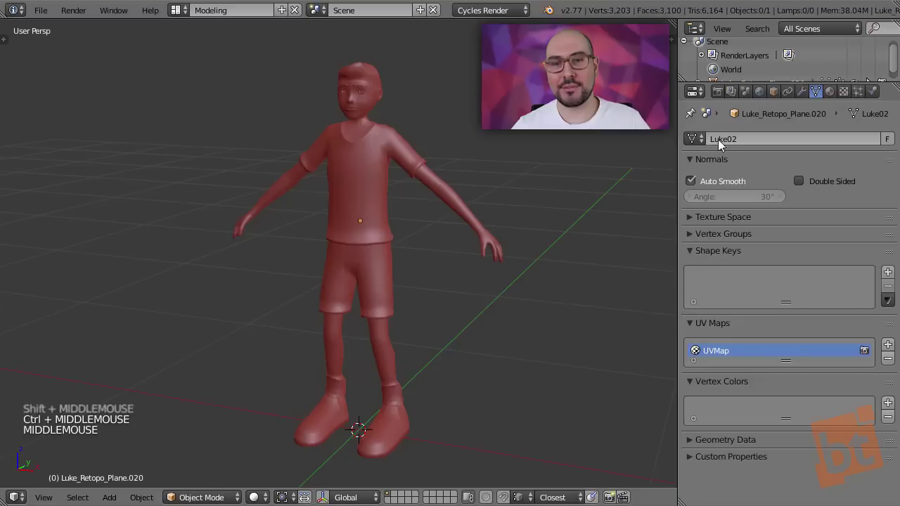
Protect the Luke02 mesh datablock with a fake user, and swap the character's mesh to Luke and back to Luke02.
click(886, 138)
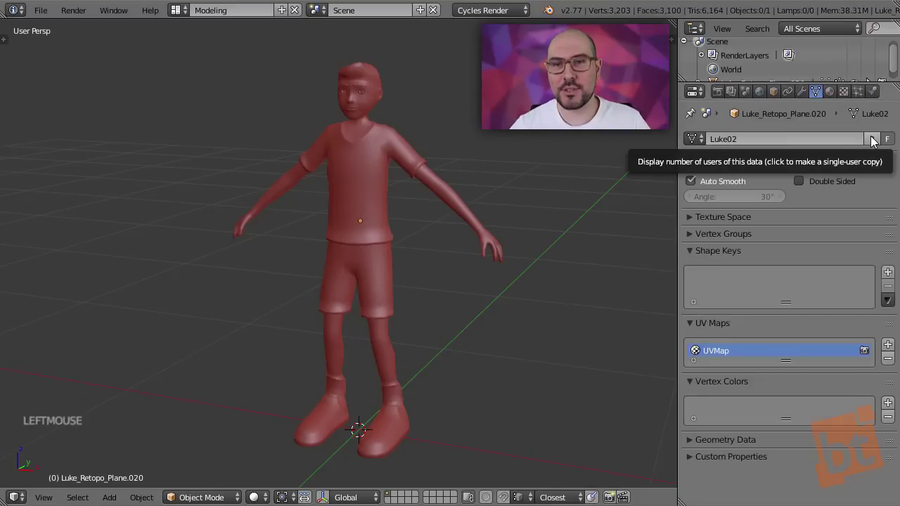
click(698, 140)
click(706, 155)
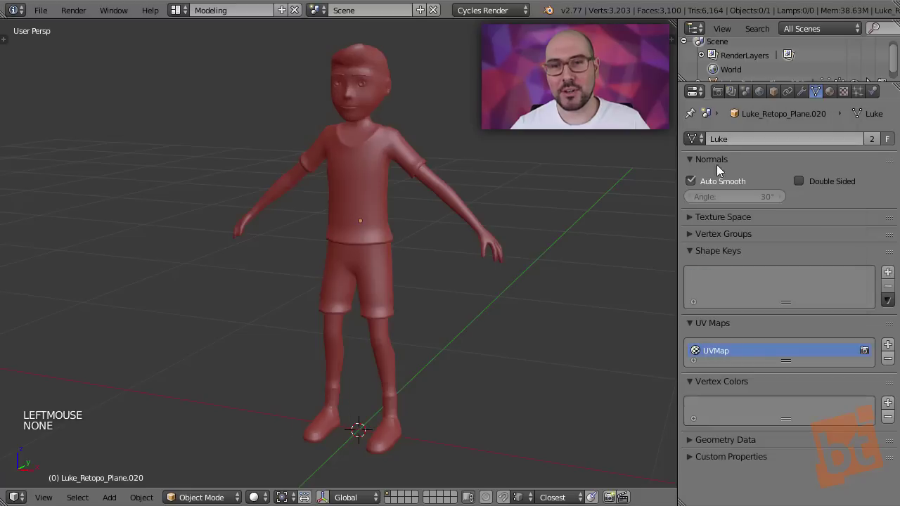
click(698, 140)
click(707, 187)
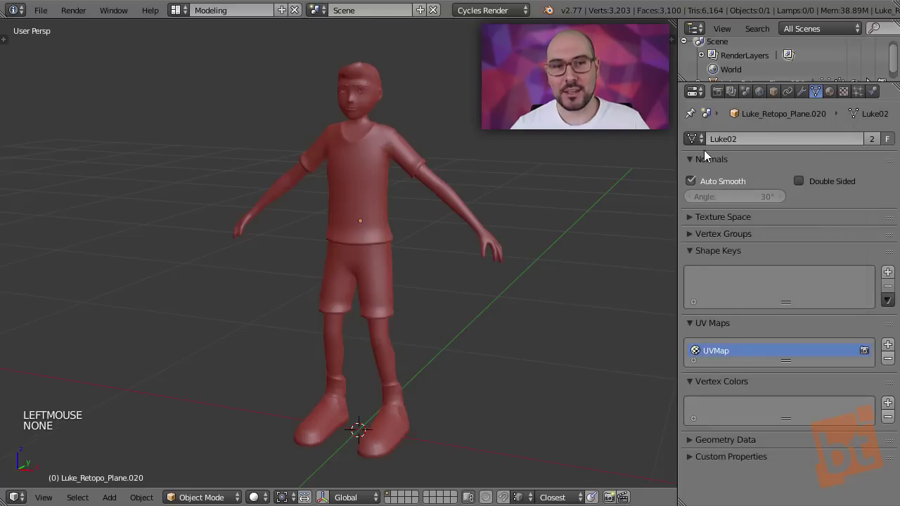
Alternate the character's mesh data between Luke and Luke02 several times to compare the versions, ending on Luke.
click(698, 140)
click(707, 160)
click(697, 140)
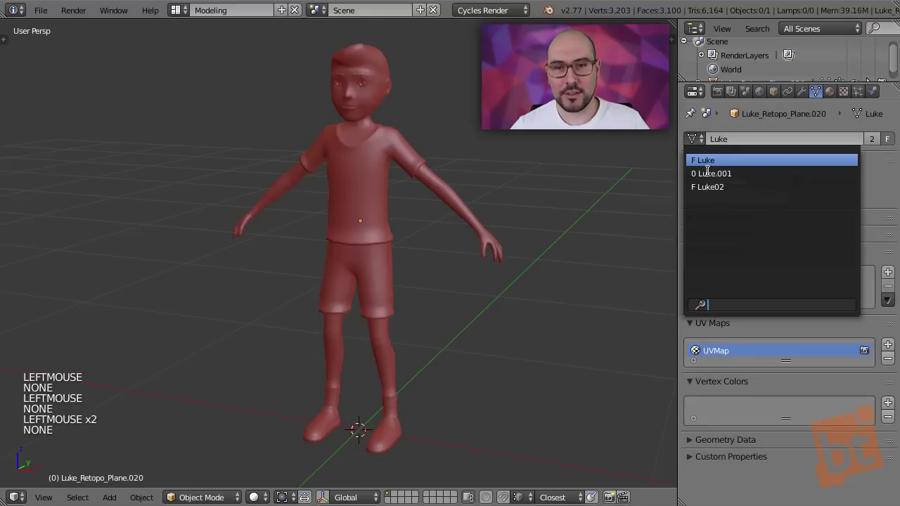
click(707, 187)
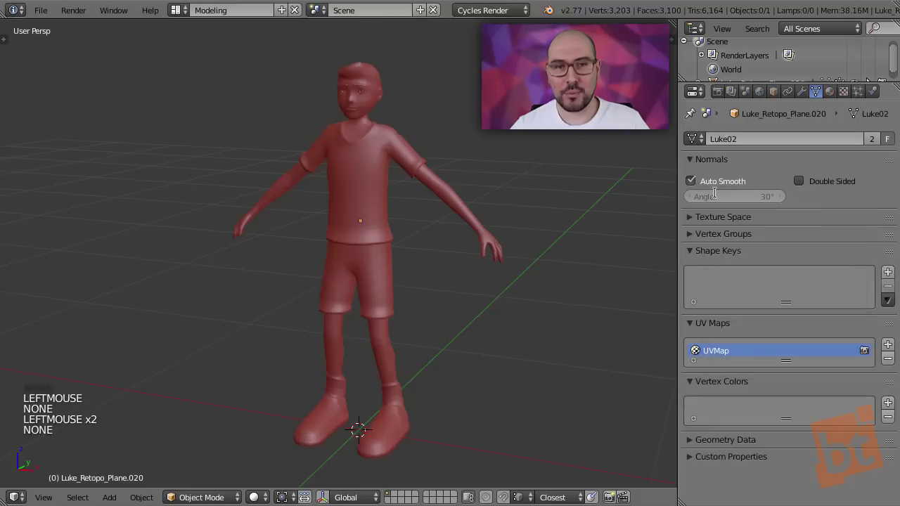
click(698, 139)
click(707, 160)
click(698, 140)
click(707, 187)
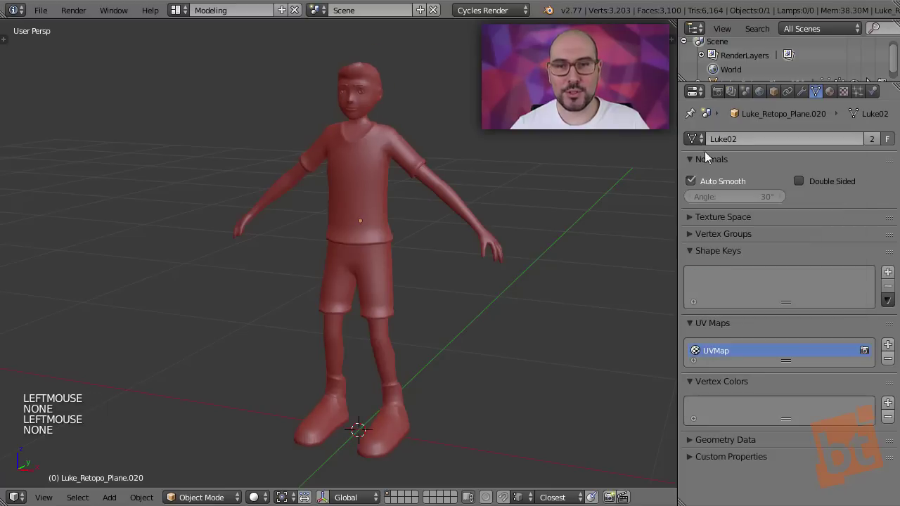
click(698, 140)
click(707, 187)
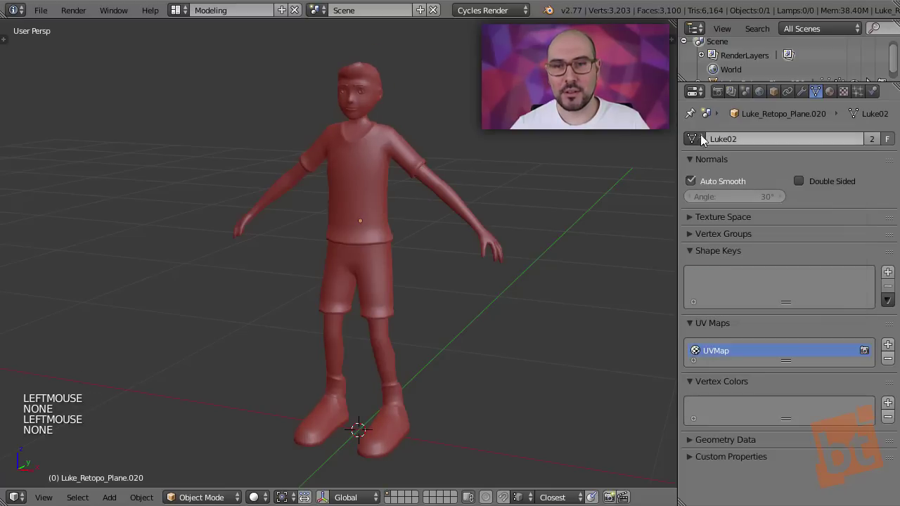
click(698, 140)
click(707, 160)
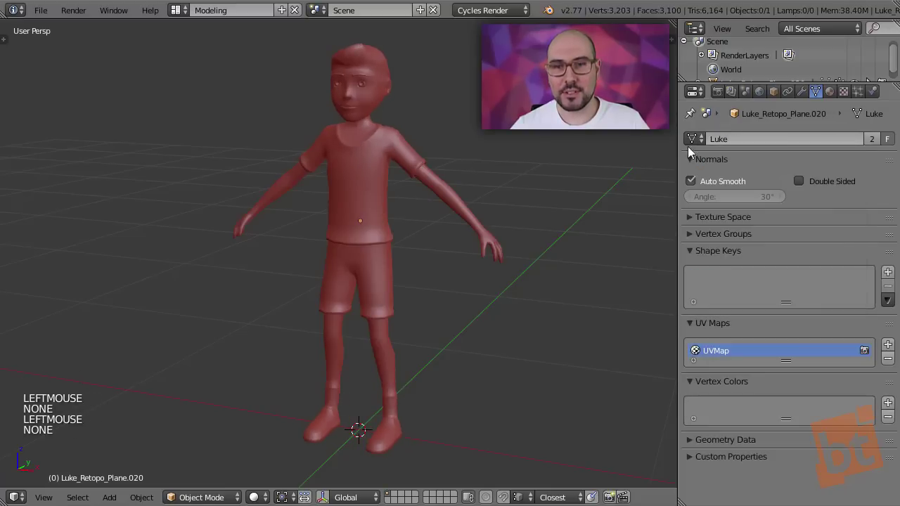
Make the Luke mesh data single-user, rename the copy Luke03, and open the character in Edit Mode from a front view.
click(878, 141)
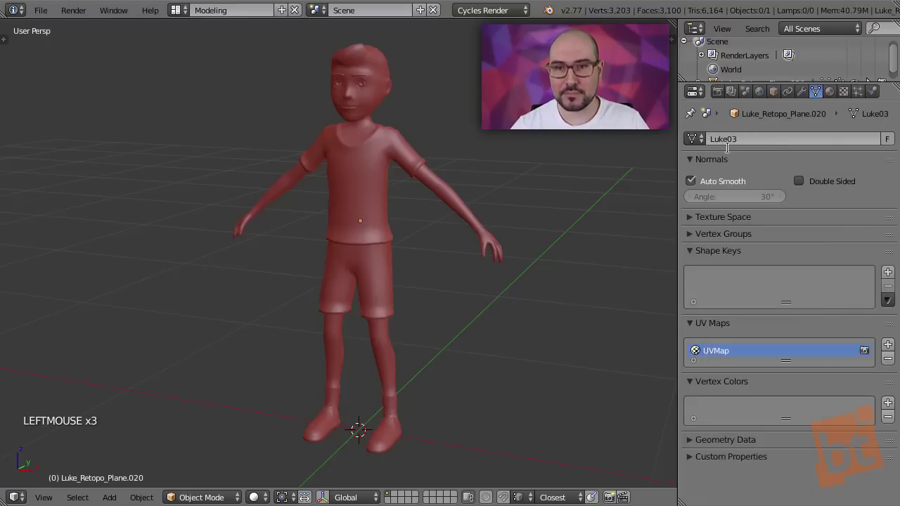
right_click(468, 215)
key(Tab)
shift+middle_drag(433, 195, 413, 205)
middle_drag(373, 165, 408, 211)
shift+middle_drag(407, 211, 492, 253)
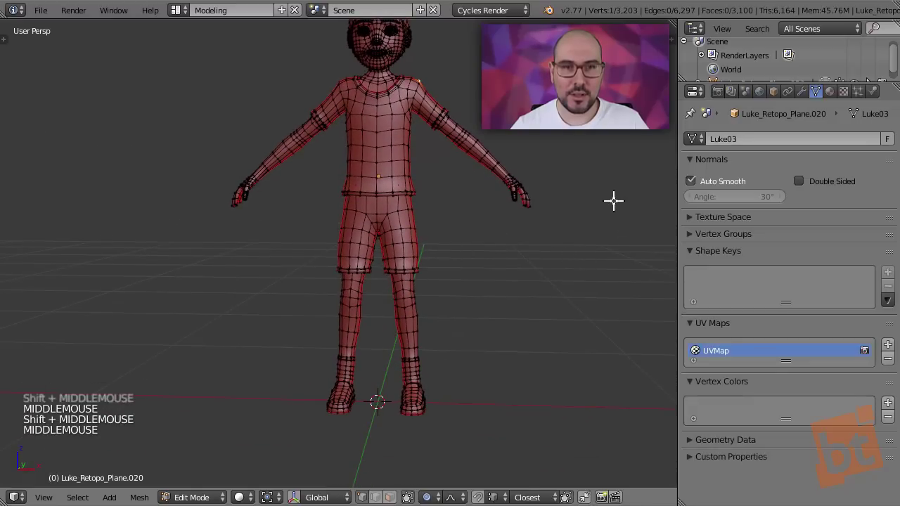
mouse_move(608, 176)
ctrl+mouse_down()
mouse_move(450, 69)
mouse_move(326, 75)
mouse_move(276, 96)
mouse_move(184, 220)
mouse_move(183, 385)
mouse_move(455, 454)
mouse_move(572, 368)
ctrl+mouse_up()
key(s)
key(Escape)
key(g)
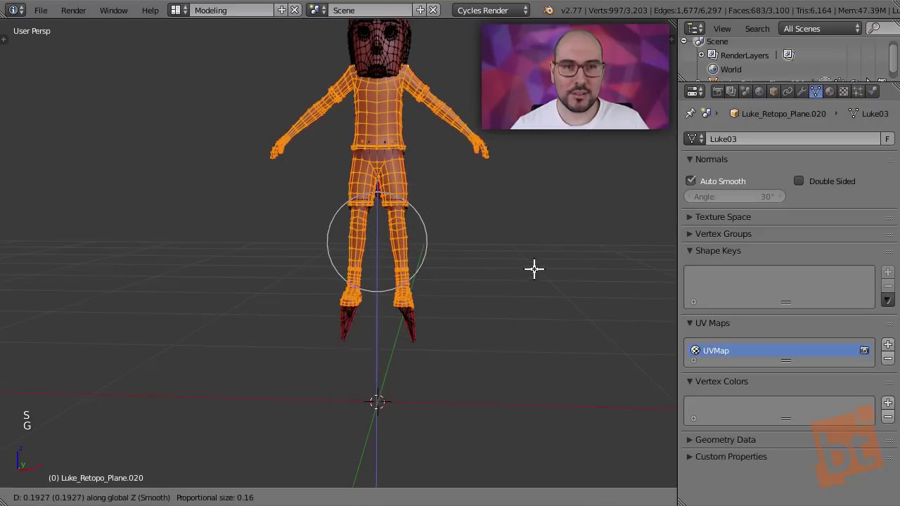
key(Escape)
key(ctrl+z)
key(ctrl+z)
key(ctrl+z)
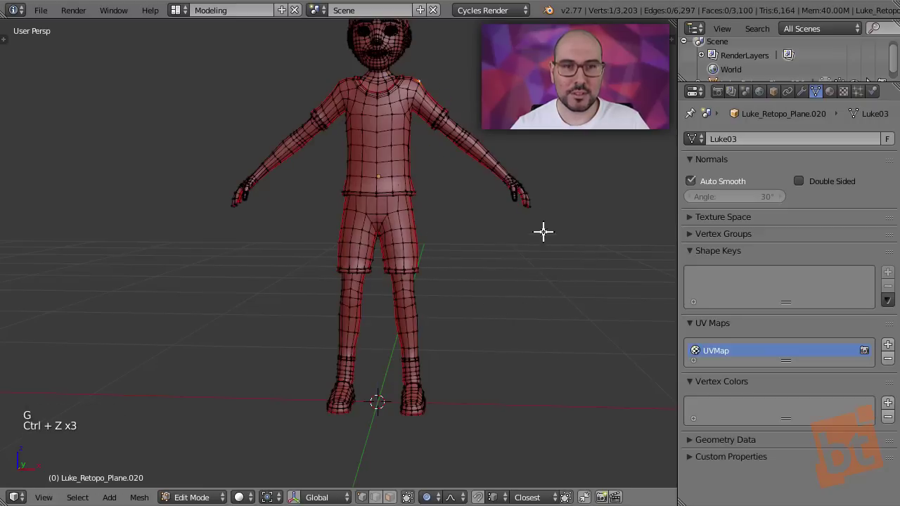
Select the Luke03 mesh's head in wireframe, enlarge it with a wider proportional editing radius and raise it along the Z axis.
middle_drag(542, 231, 522, 291)
key(a)
key(z)
scroll(461, 116, up, 5)
mouse_move(442, 193)
ctrl+mouse_down()
mouse_move(213, 250)
mouse_move(339, 326)
mouse_move(467, 330)
ctrl+mouse_up()
key(s)
scroll(534, 373, down, 8)
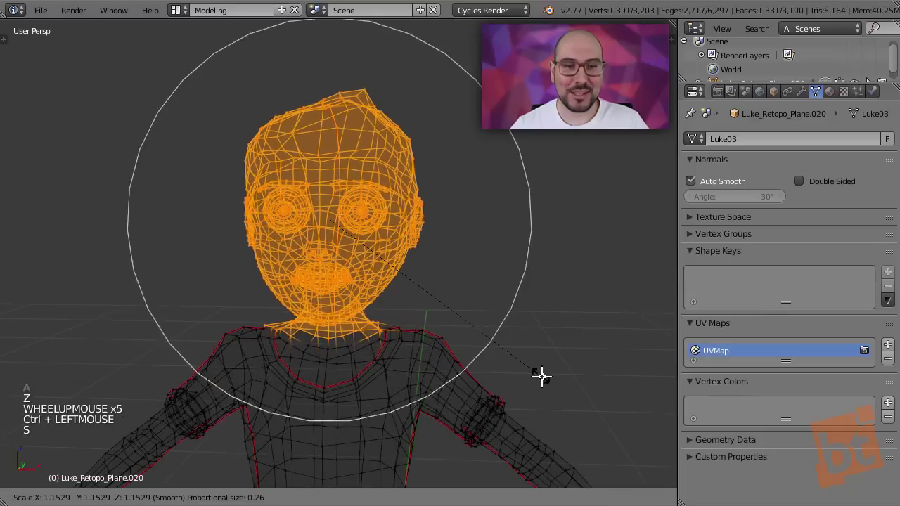
key(g)
key(z)
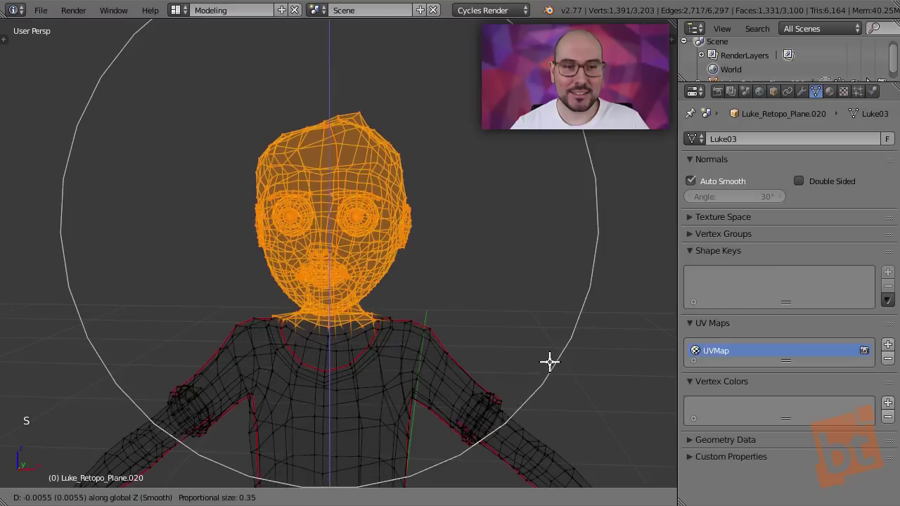
click(548, 335)
key(s)
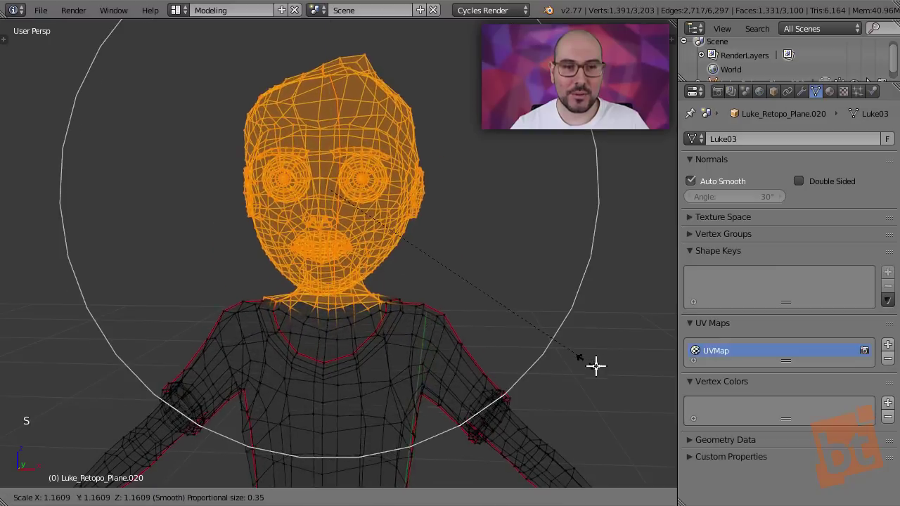
click(616, 373)
Leave Edit Mode, deselect the character and switch back to solid shading to view the big-headed version.
middle_drag(616, 373, 564, 170)
scroll(561, 198, down, 3)
key(Tab)
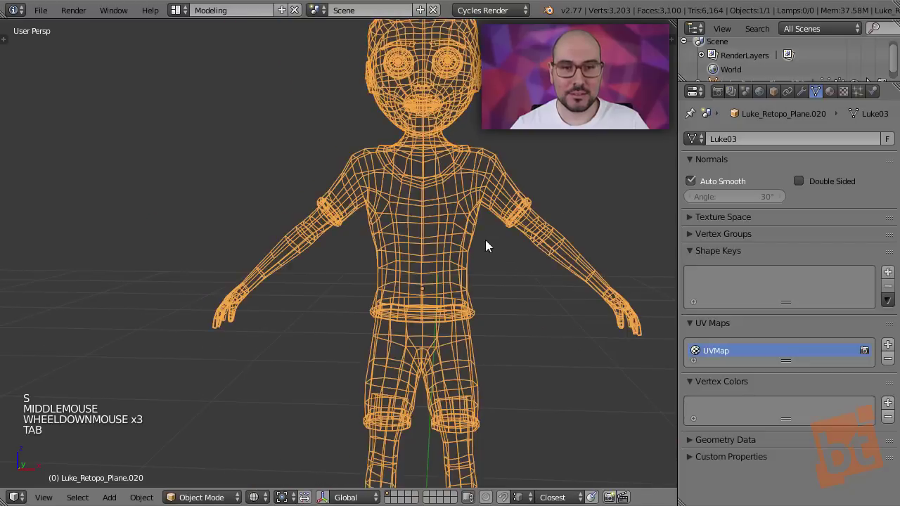
scroll(466, 220, down, 3)
middle_drag(485, 242, 450, 255)
key(a)
key(z)
middle_drag(451, 255, 438, 257)
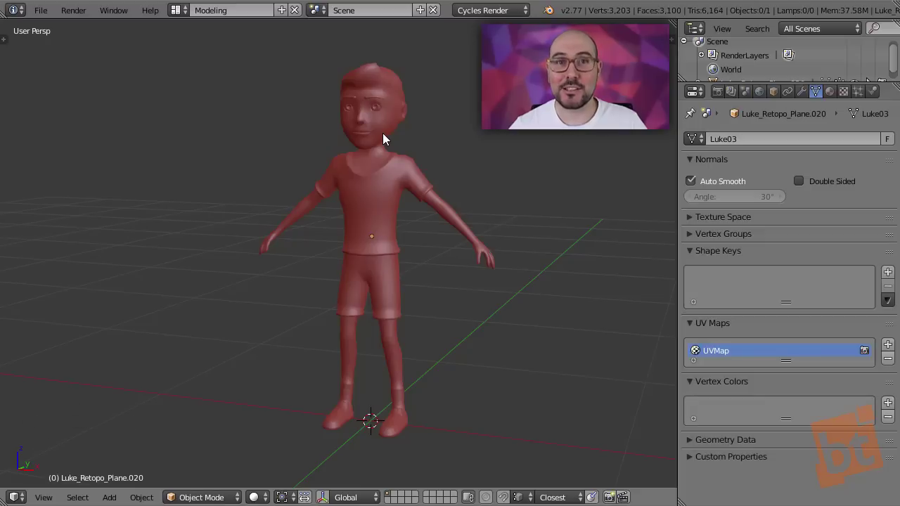
Swap the character's mesh data through Luke, Luke02 and Luke03, and end on Luke.
click(693, 138)
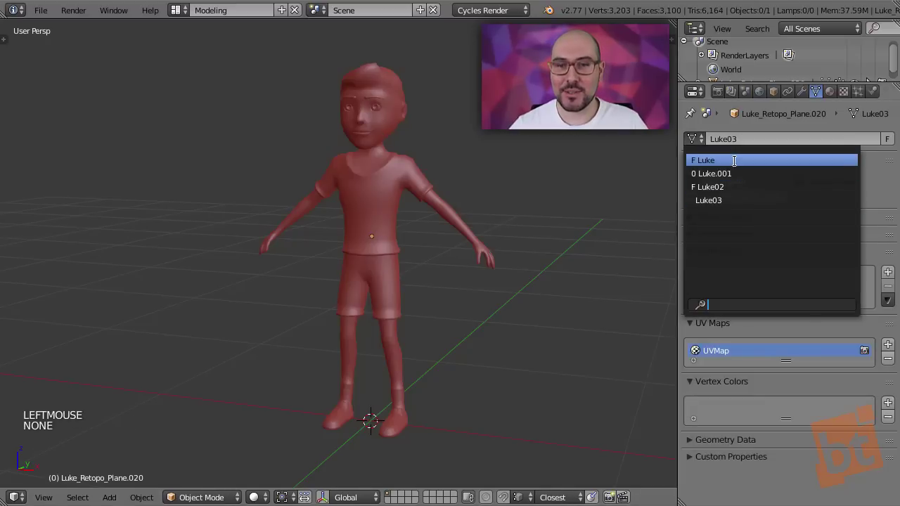
click(735, 161)
click(697, 140)
click(730, 188)
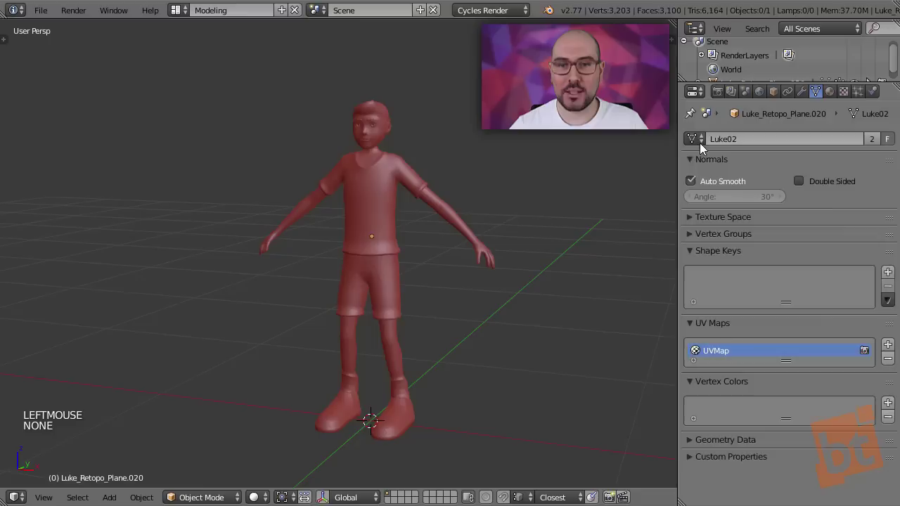
click(693, 139)
click(718, 201)
click(694, 139)
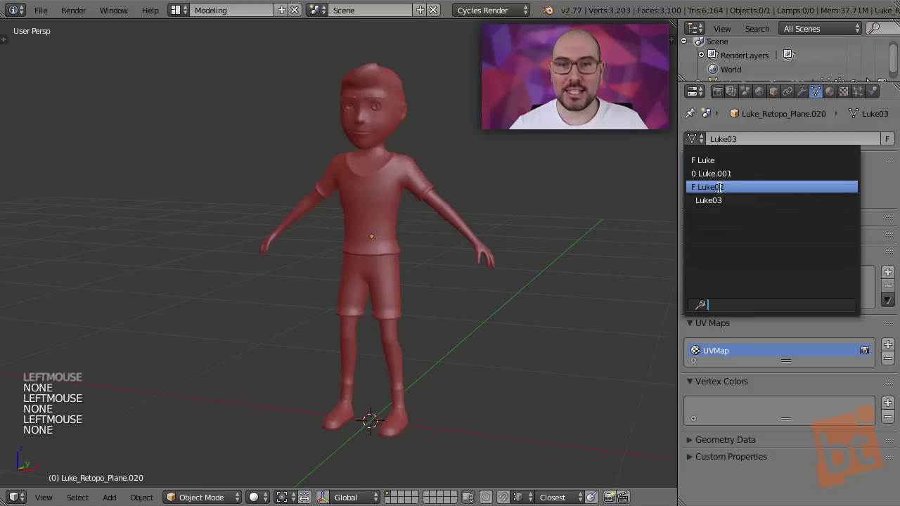
click(702, 160)
Review the stored mesh datablocks, search the list for LUK, and close it with Luke still assigned.
click(693, 139)
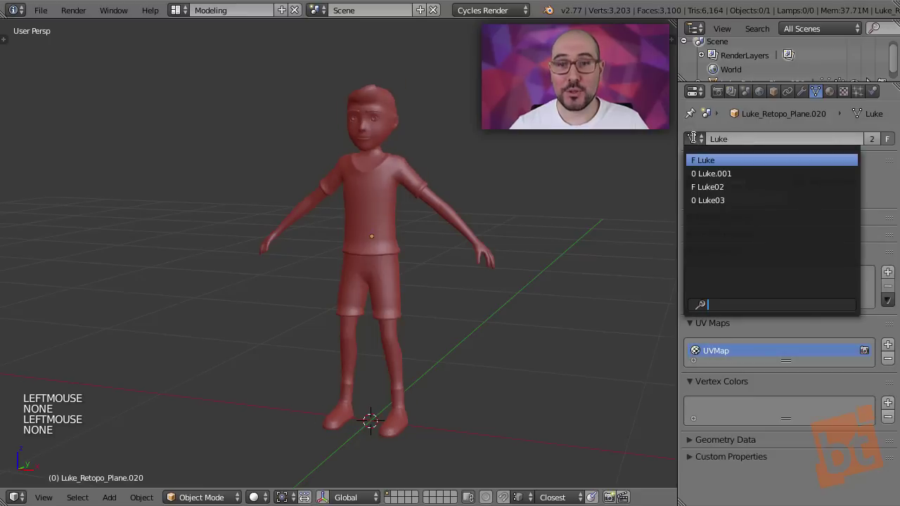
click(693, 138)
click(695, 140)
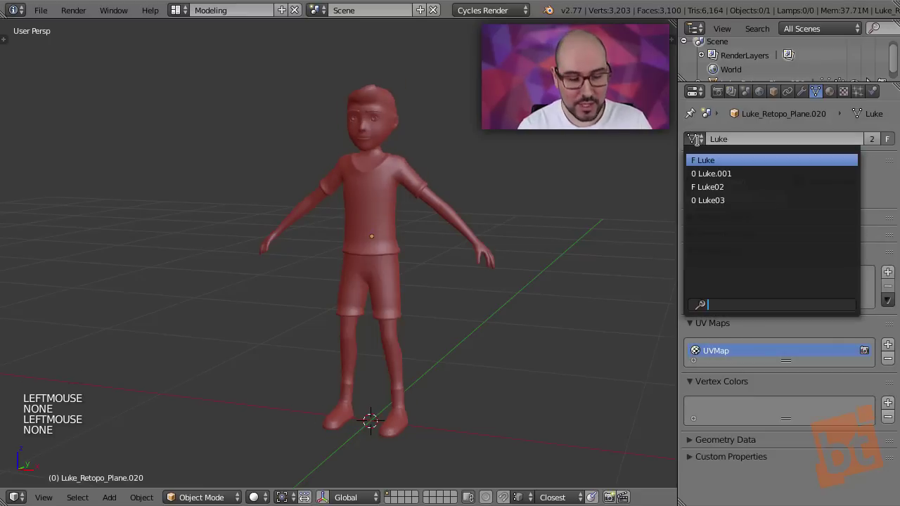
text(LUK)
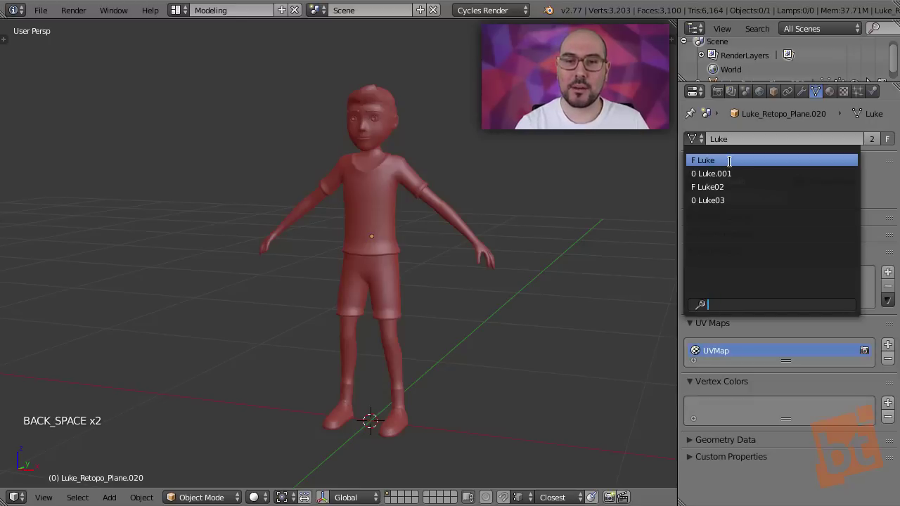
click(769, 132)
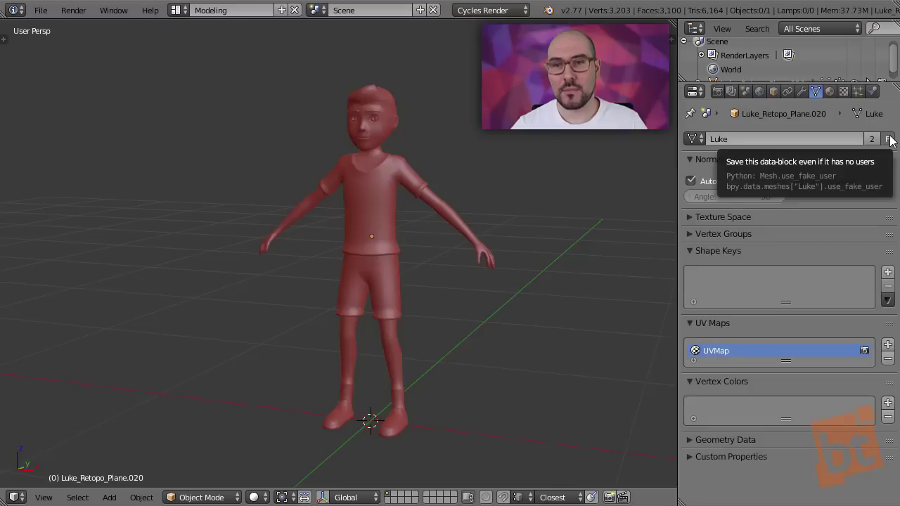
shift+middle_drag(344, 279, 338, 294)
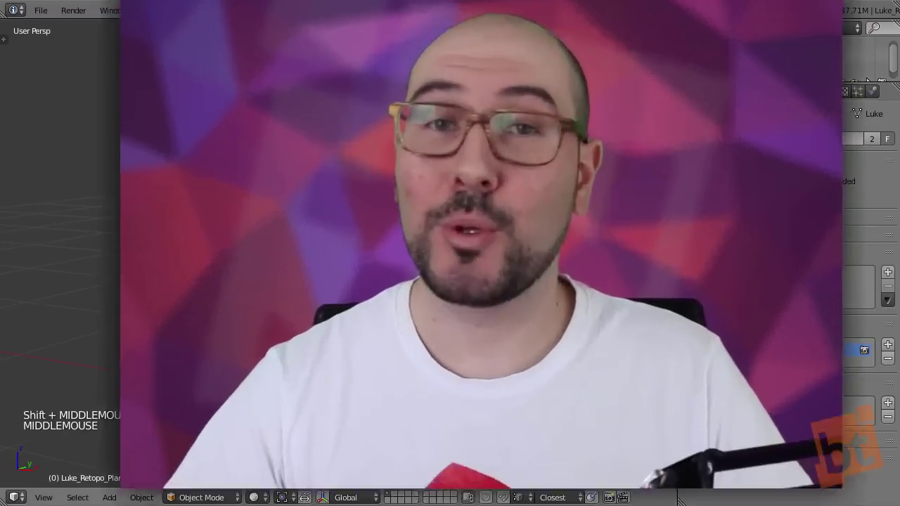